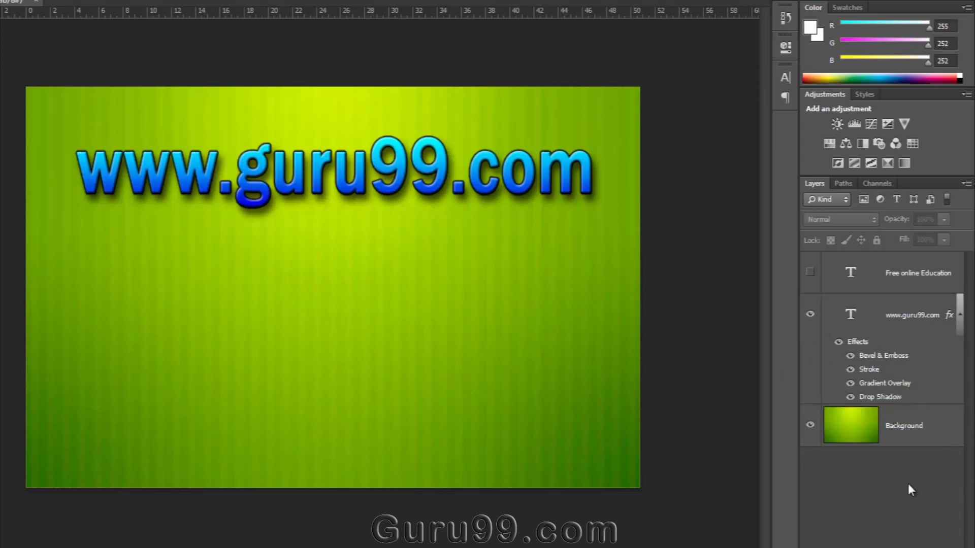
pyautogui.click(849, 369)
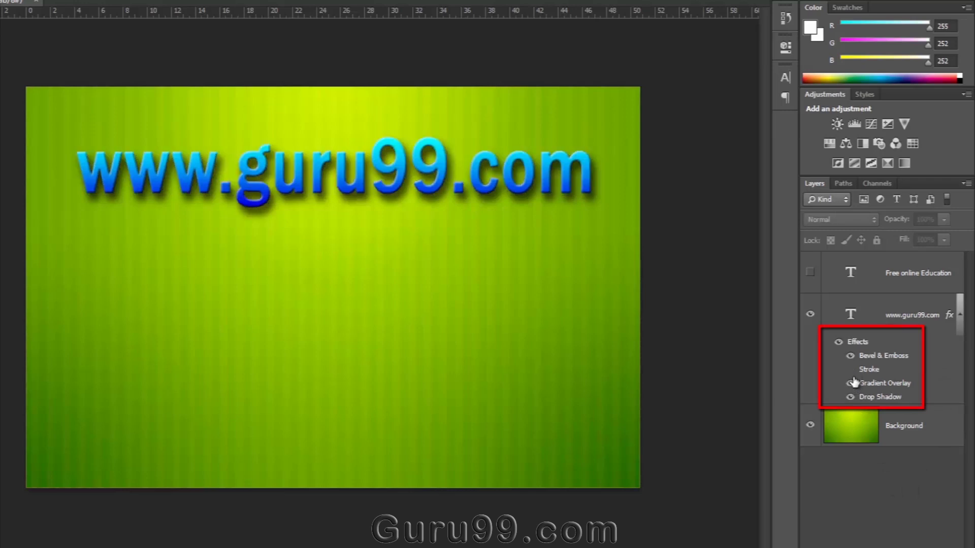
pyautogui.click(851, 370)
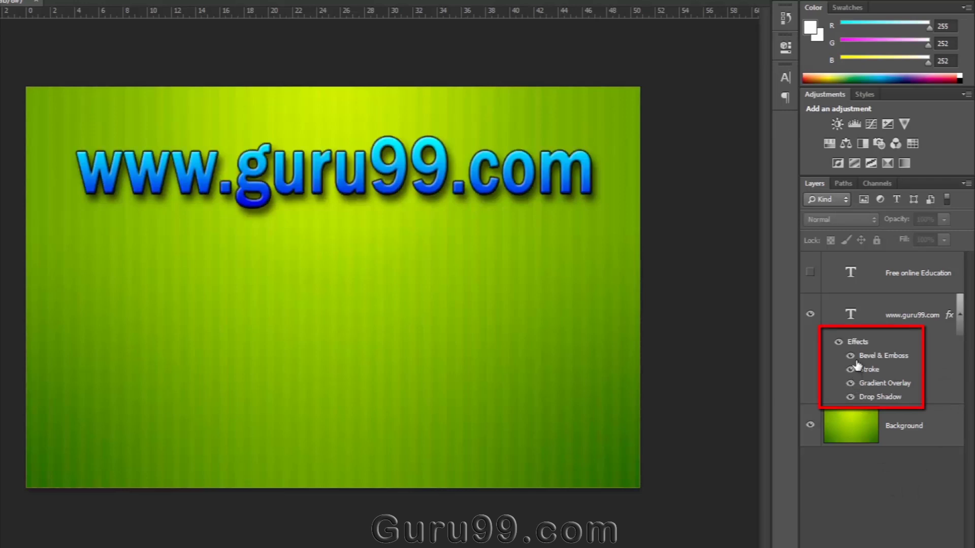
pyautogui.click(851, 357)
pyautogui.click(850, 357)
pyautogui.click(851, 384)
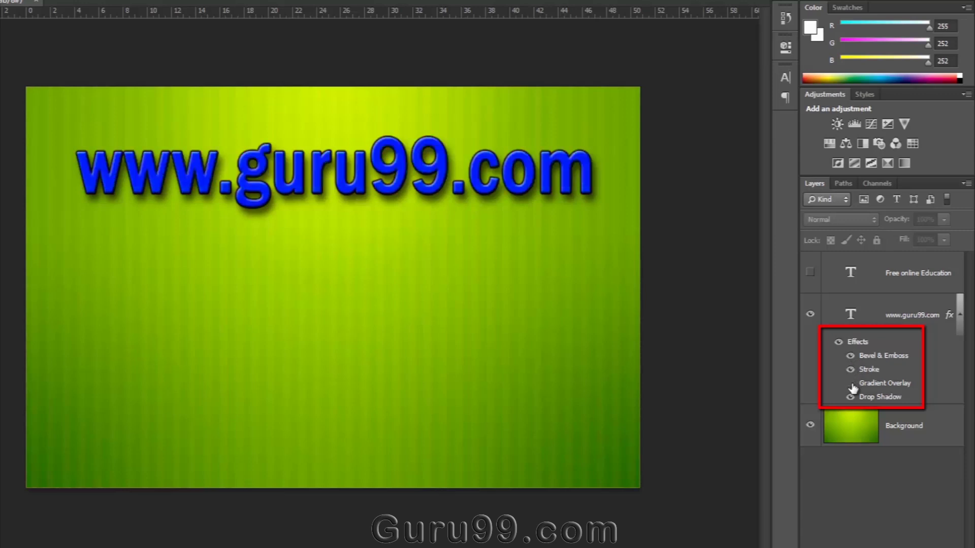
pyautogui.click(851, 384)
# Step: Toggle the drop shadow twice, then hide and restore all the text's effects together
pyautogui.click(852, 398)
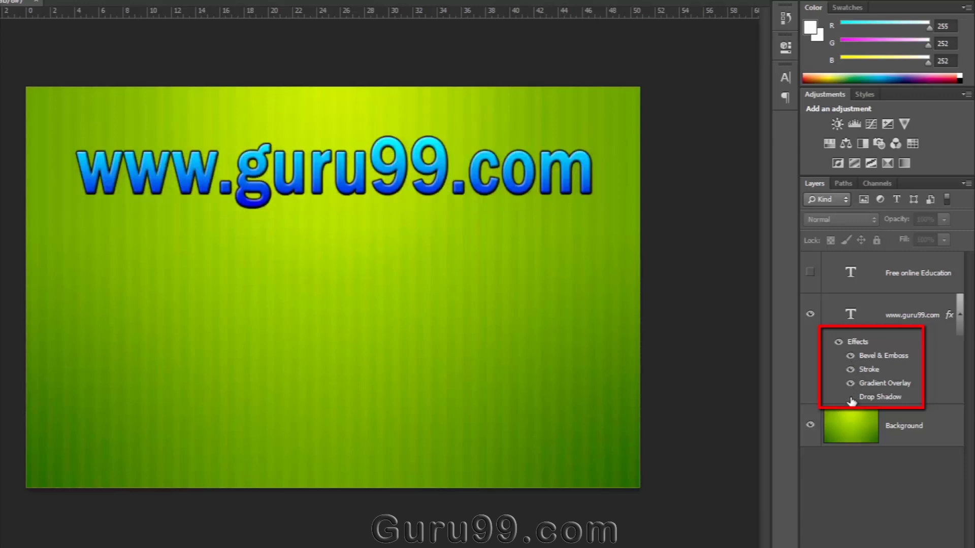
pyautogui.click(852, 397)
pyautogui.click(852, 397)
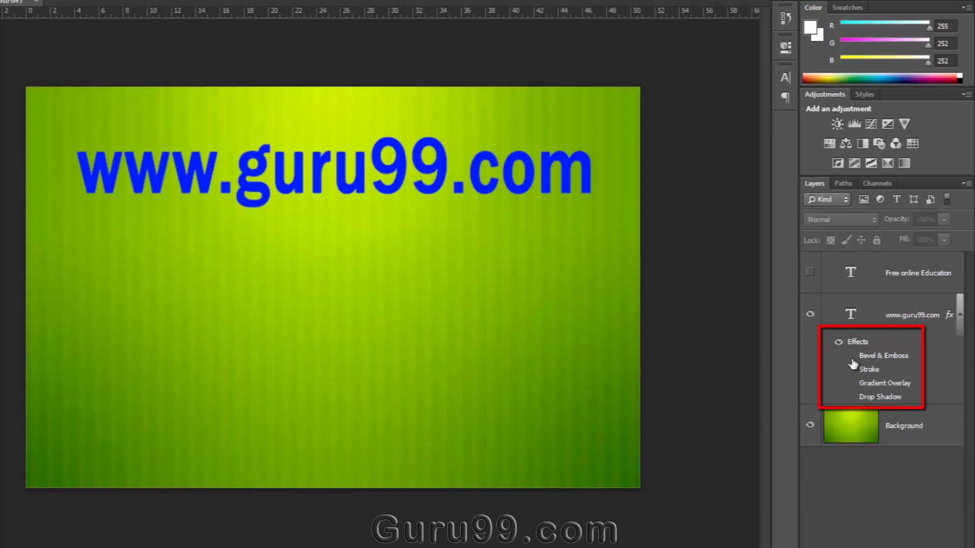
pyautogui.click(851, 398)
pyautogui.click(838, 343)
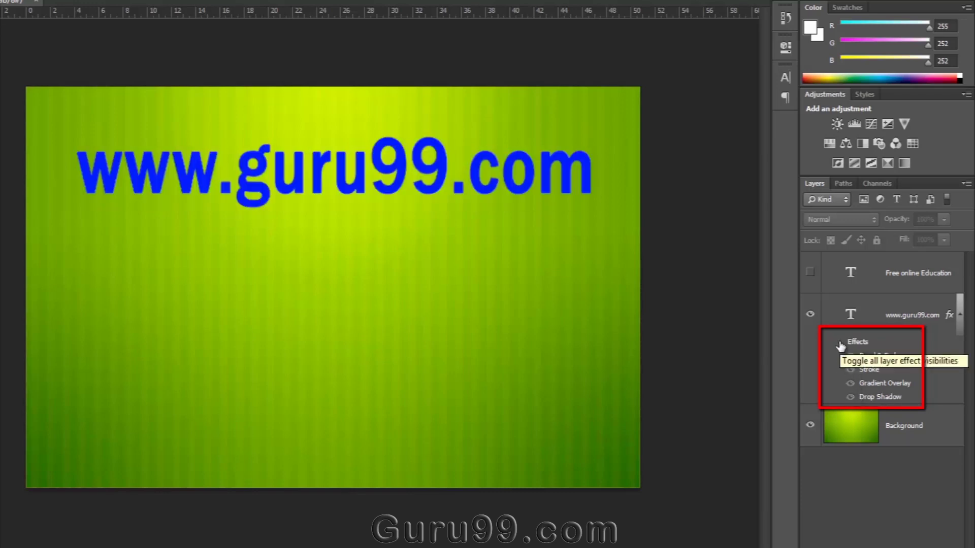
pyautogui.click(839, 344)
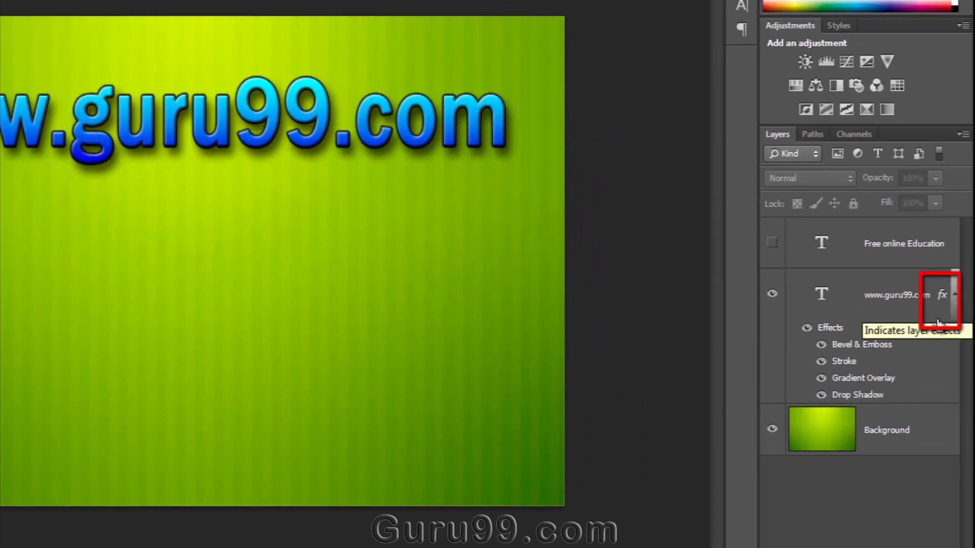
pyautogui.click(868, 301)
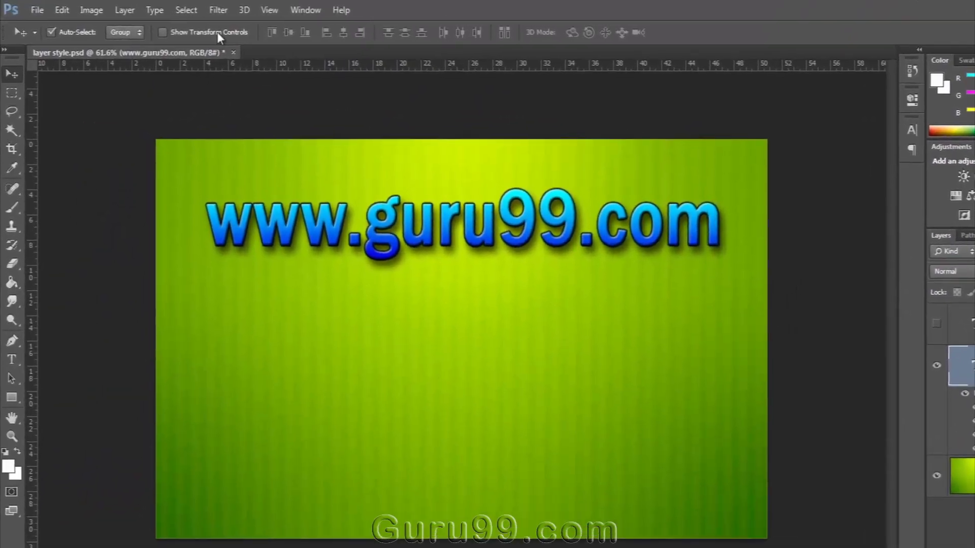
pyautogui.click(219, 10)
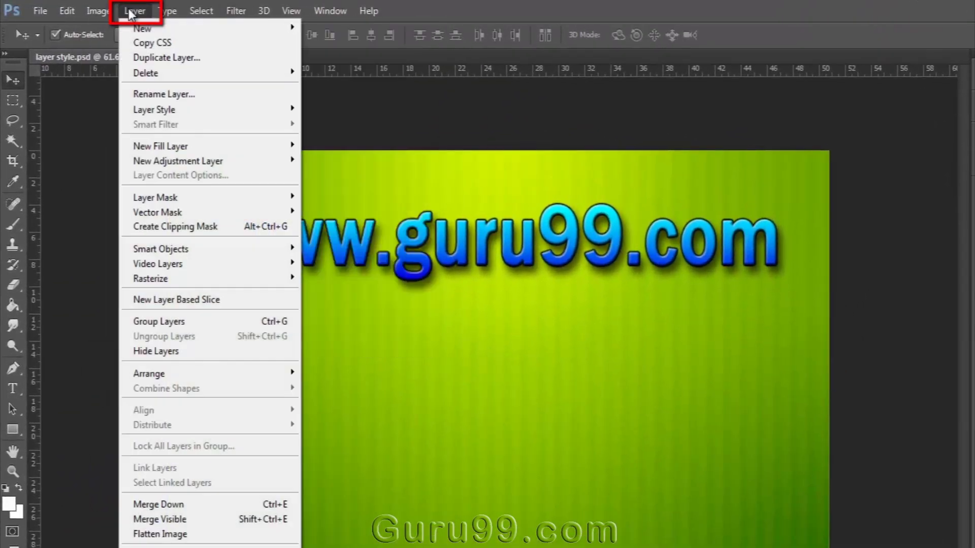
pyautogui.moveTo(152, 109)
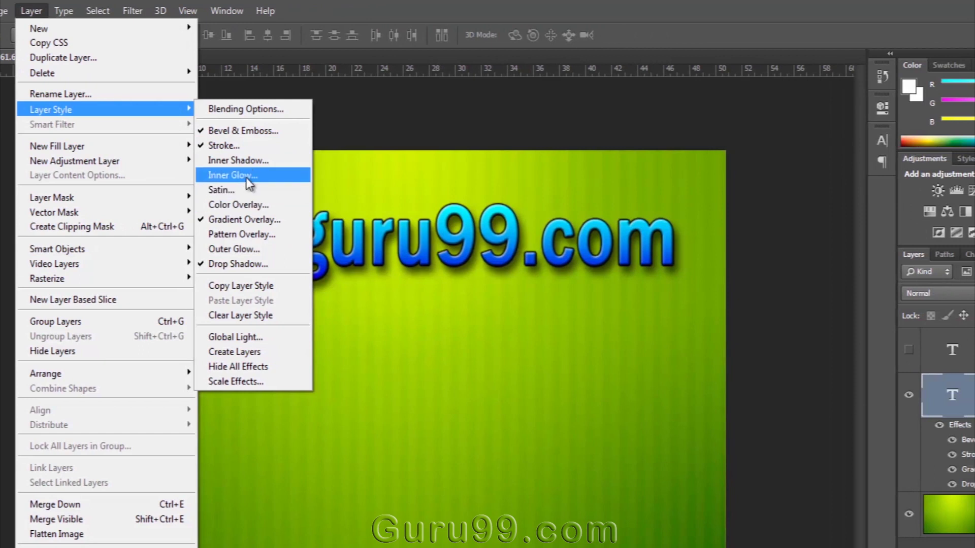
pyautogui.click(246, 177)
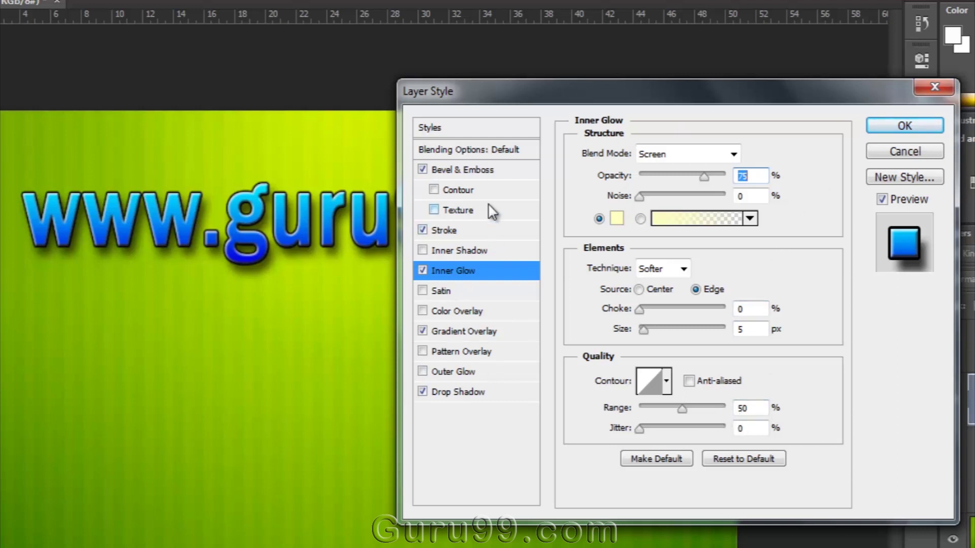
pyautogui.click(470, 170)
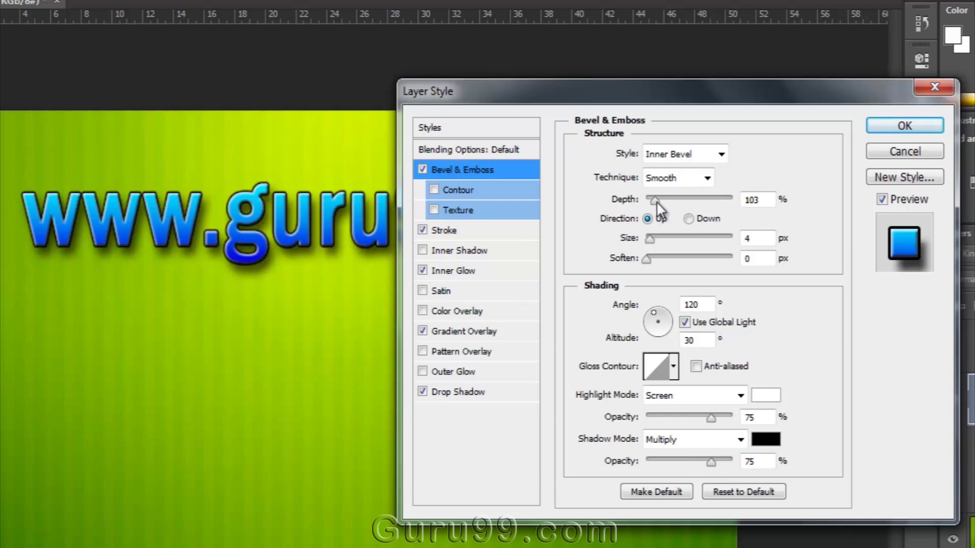
pyautogui.moveTo(656, 201)
pyautogui.mouseDown()
pyautogui.moveTo(703, 199)
pyautogui.moveTo(657, 202)
pyautogui.mouseUp()
pyautogui.moveTo(660, 239); pyautogui.dragTo(642, 264)
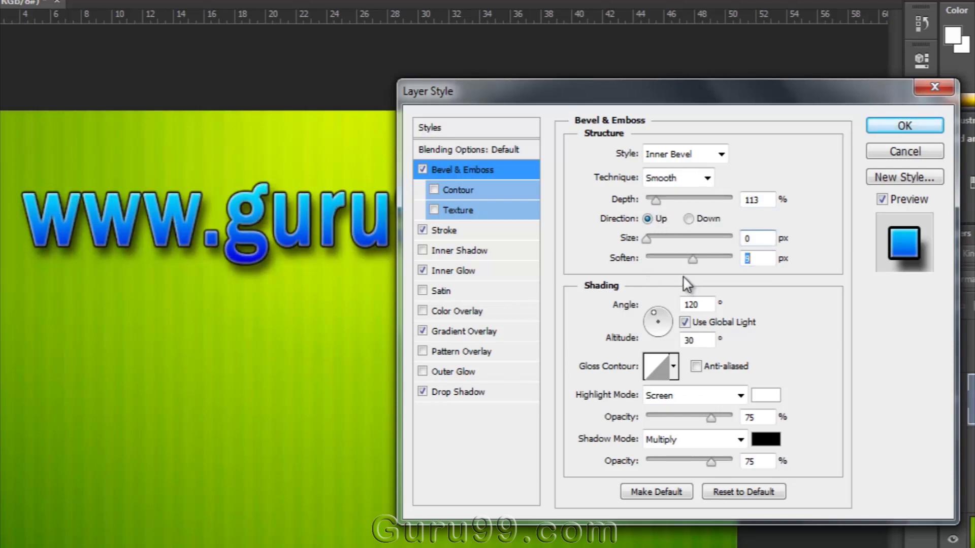
pyautogui.moveTo(654, 325)
pyautogui.mouseDown()
pyautogui.moveTo(636, 324)
pyautogui.moveTo(657, 318)
pyautogui.mouseUp()
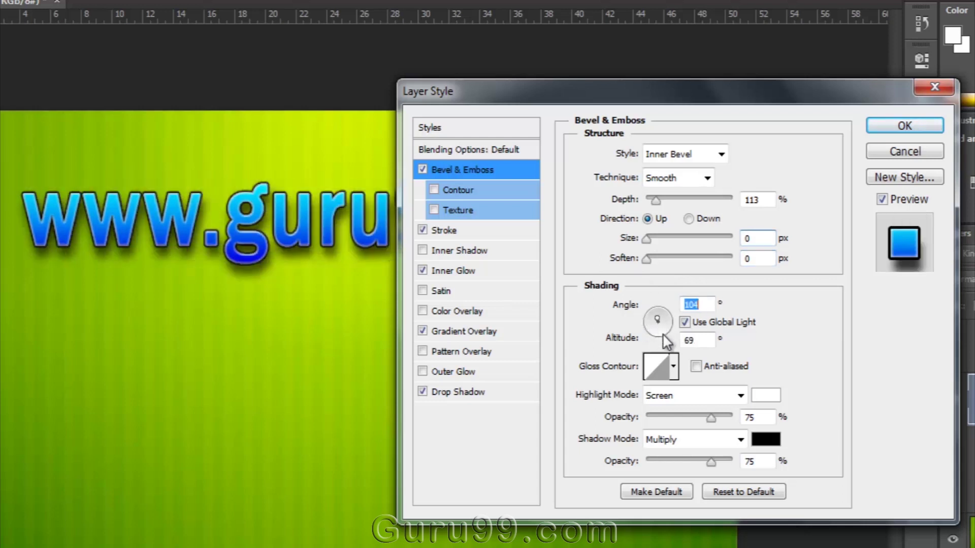
pyautogui.click(445, 235)
pyautogui.click(456, 272)
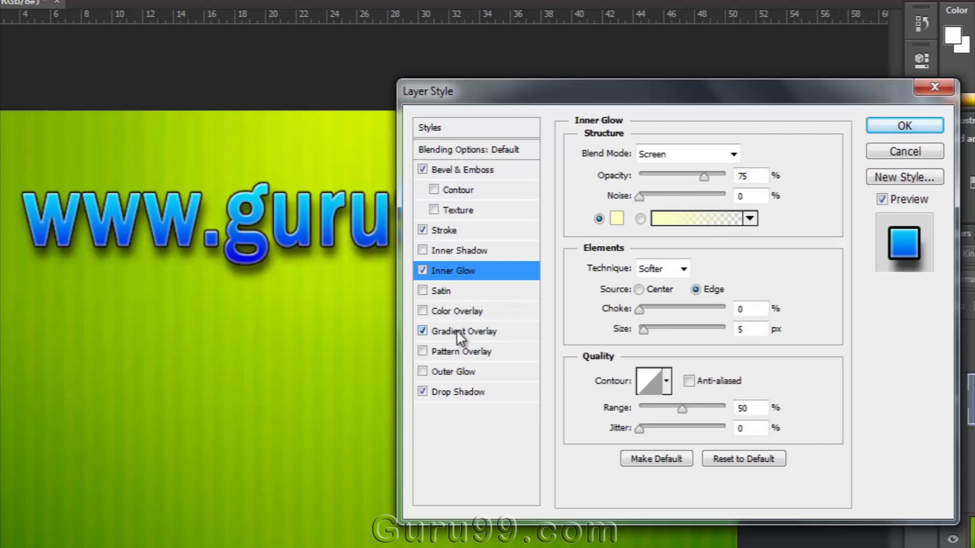
pyautogui.click(424, 269)
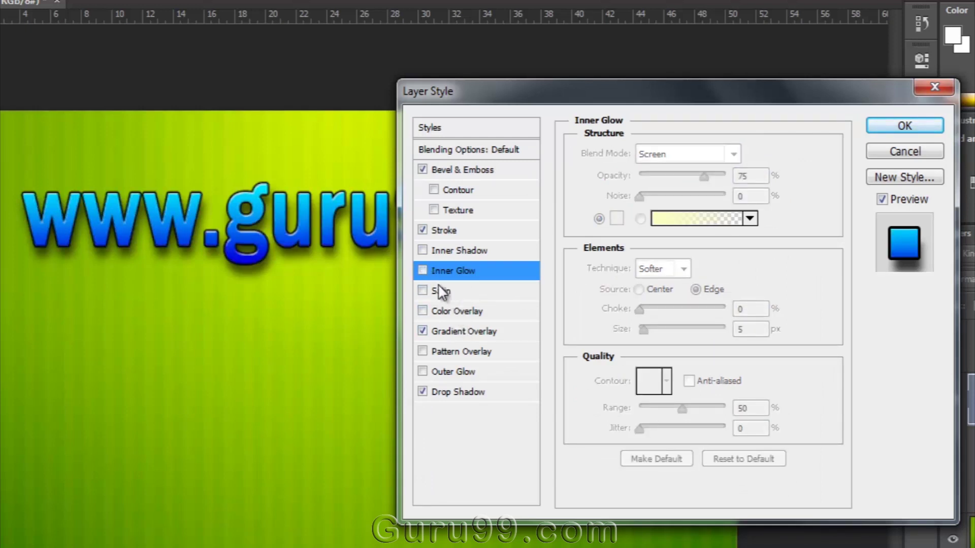
pyautogui.click(452, 330)
pyautogui.click(461, 404)
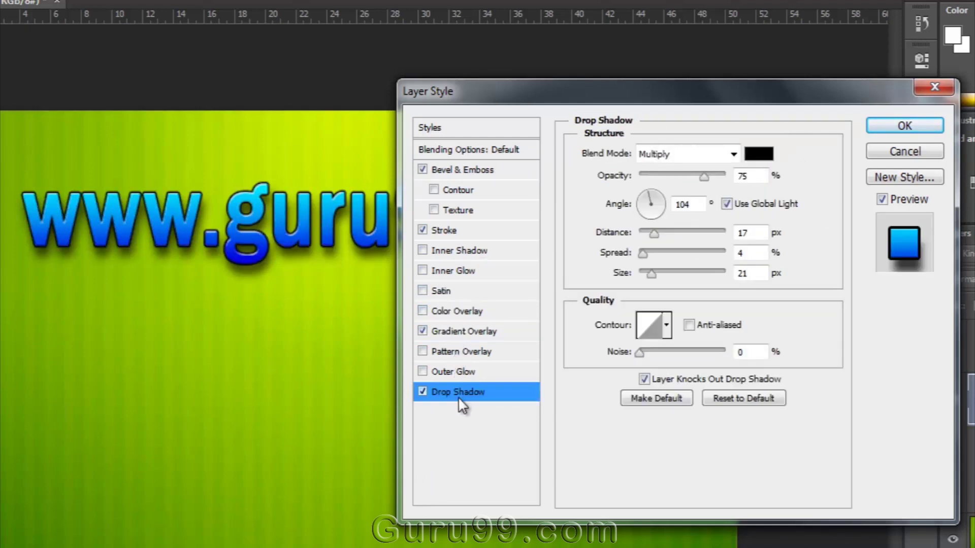
pyautogui.click(422, 352)
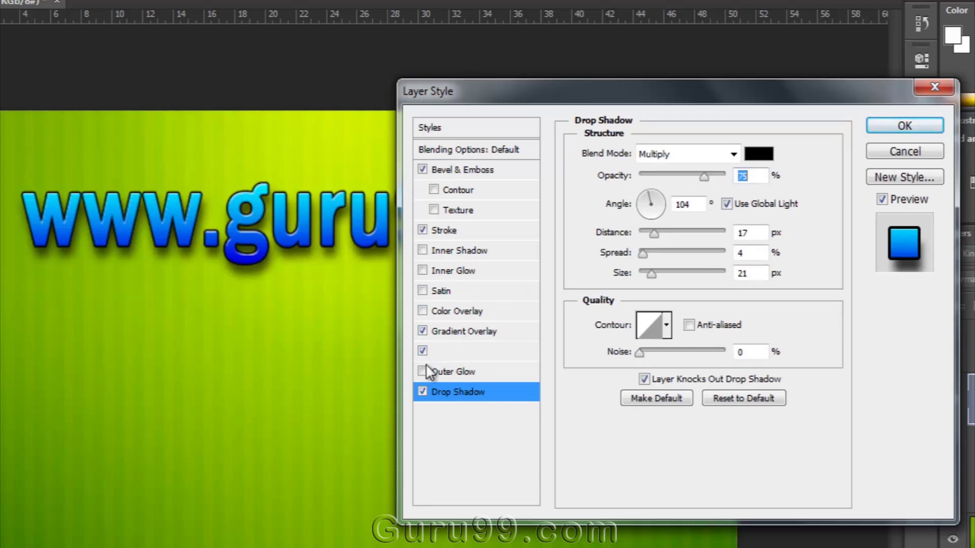
pyautogui.click(423, 291)
pyautogui.click(423, 291)
pyautogui.click(423, 270)
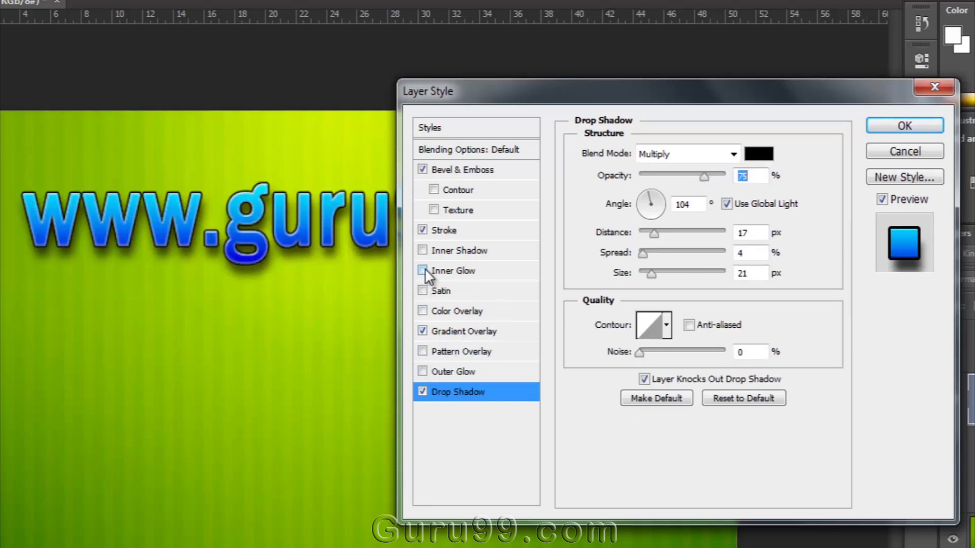
pyautogui.click(423, 271)
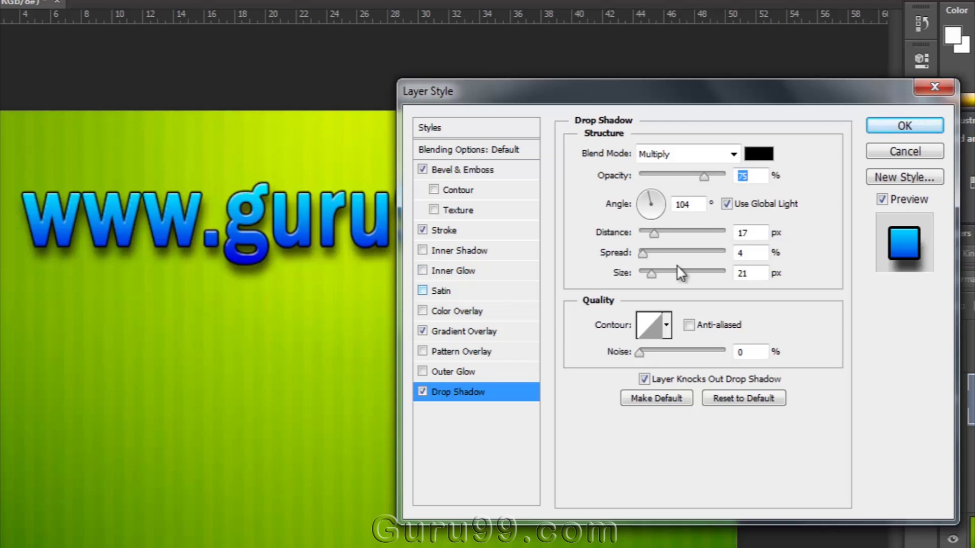
pyautogui.click(915, 149)
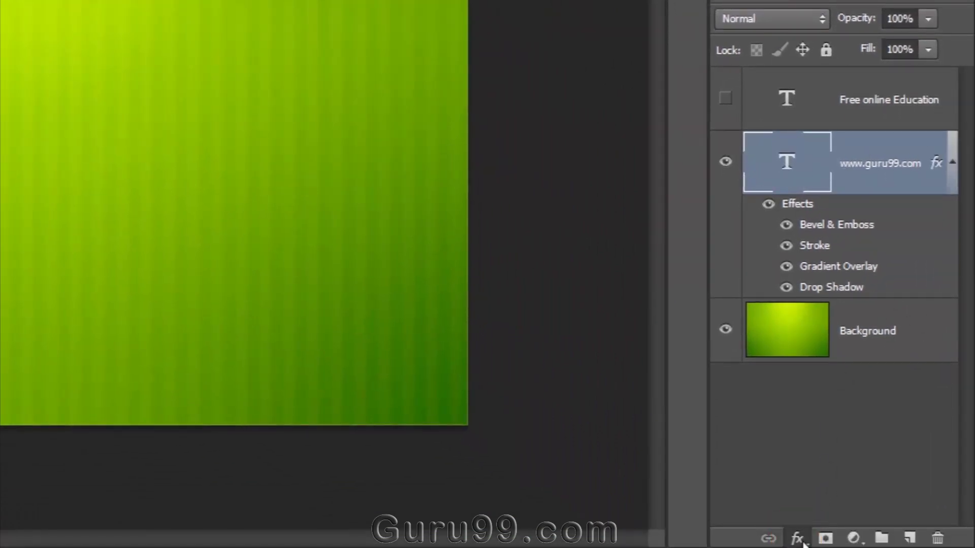
pyautogui.click(799, 539)
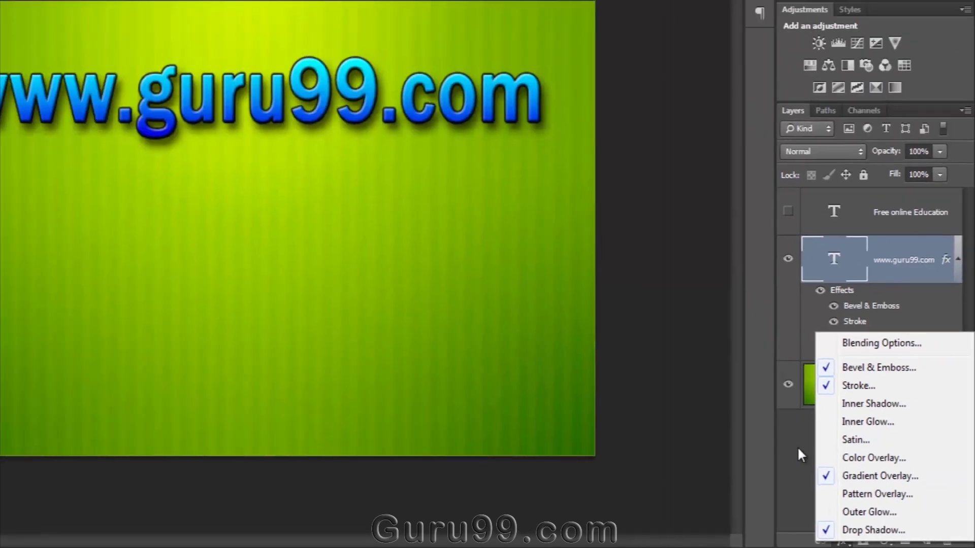
pyautogui.click(732, 443)
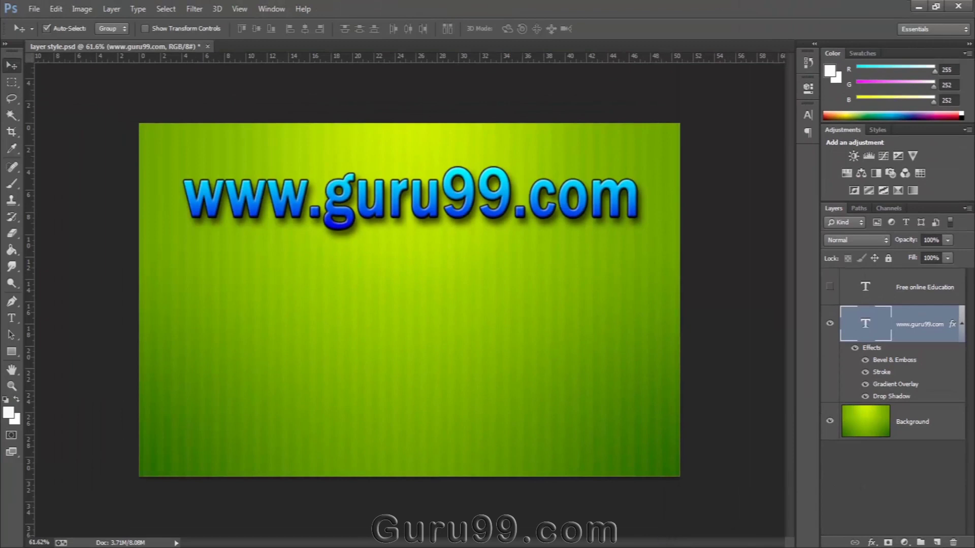
pyautogui.click(635, 388)
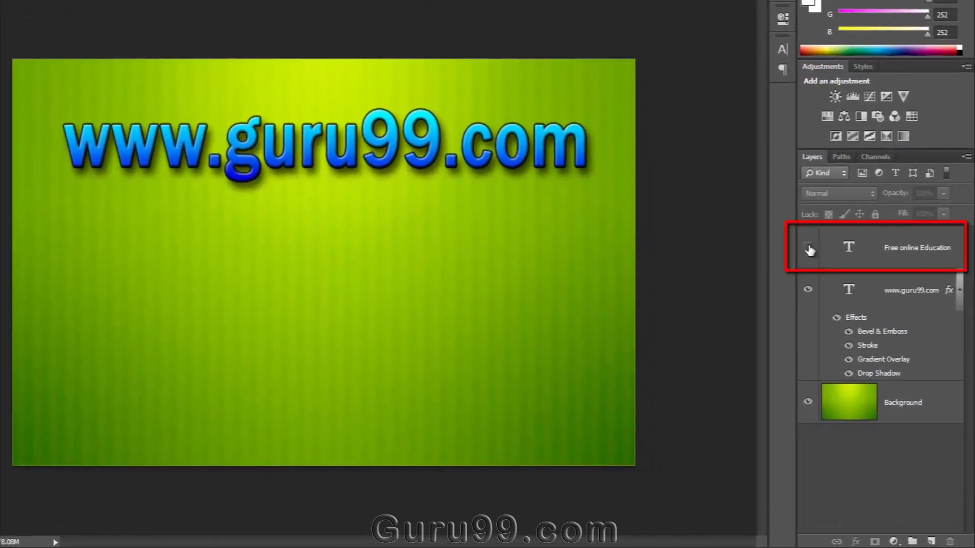
pyautogui.click(807, 248)
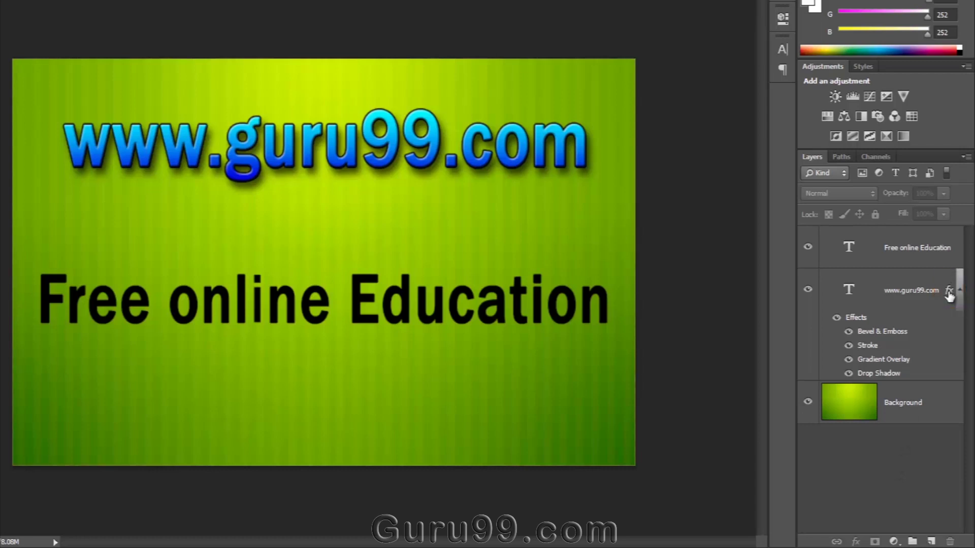
pyautogui.moveTo(949, 295); pyautogui.dragTo(909, 252)
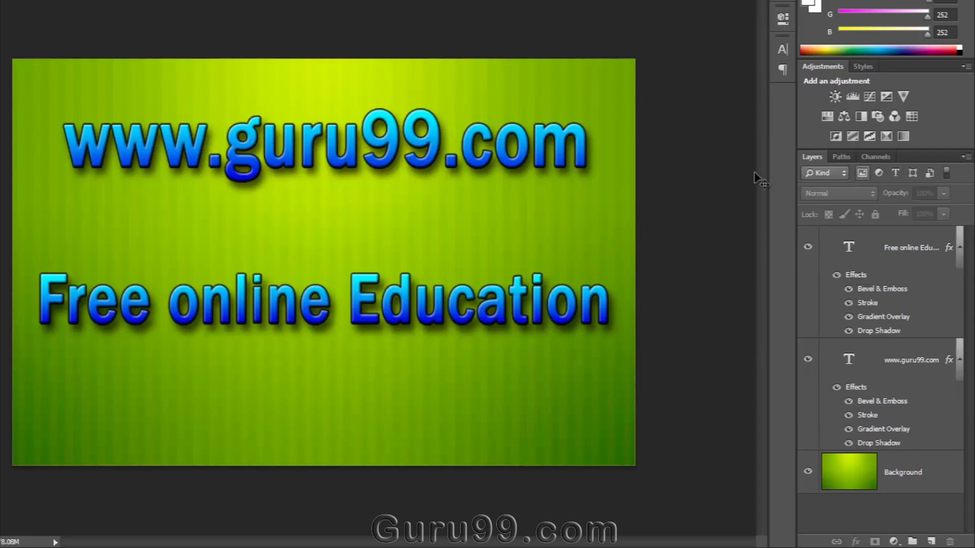
pyautogui.hotkey('ctrl', 'z')
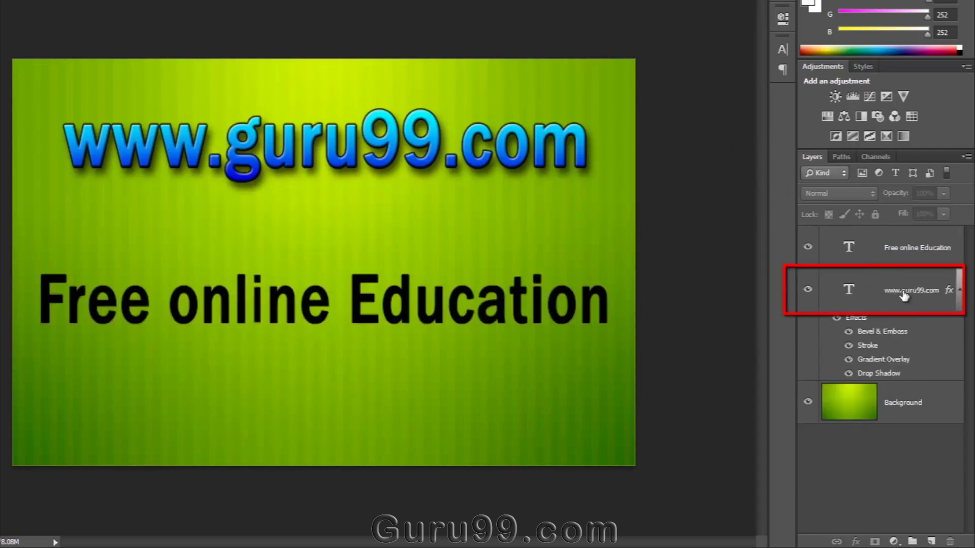
pyautogui.click(903, 291)
pyautogui.rightClick(903, 291)
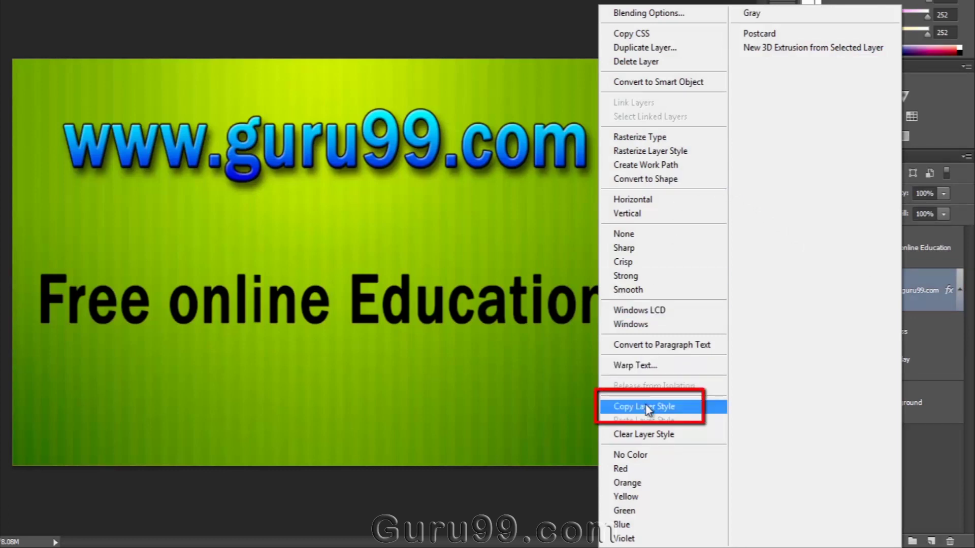
pyautogui.click(689, 411)
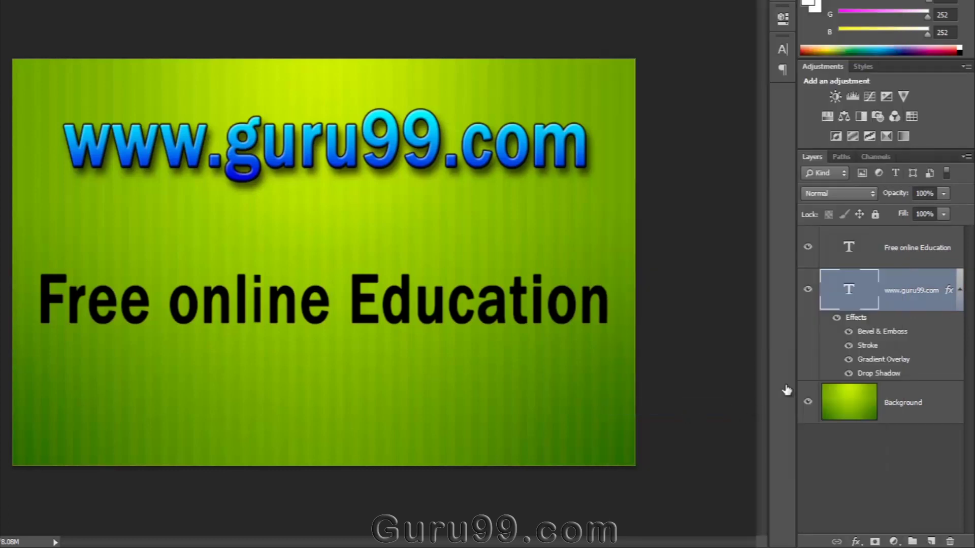
pyautogui.click(901, 247)
pyautogui.rightClick(901, 244)
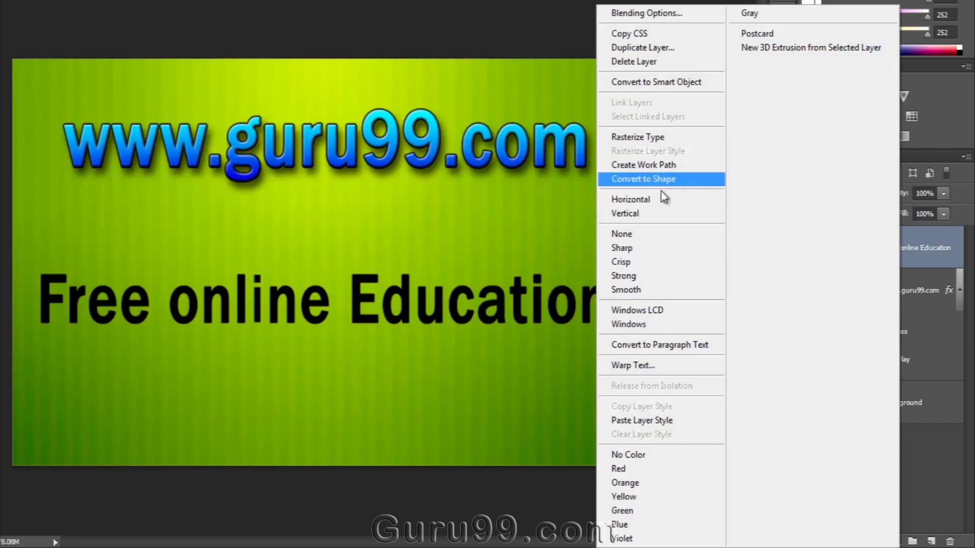
pyautogui.click(671, 423)
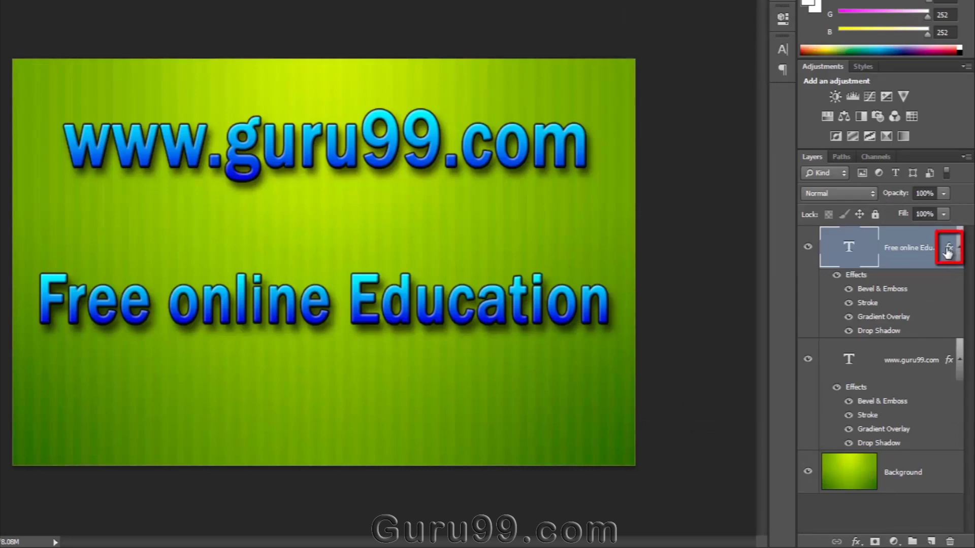
pyautogui.moveTo(949, 251)
pyautogui.mouseDown()
pyautogui.moveTo(936, 510)
pyautogui.moveTo(952, 543)
pyautogui.mouseUp()
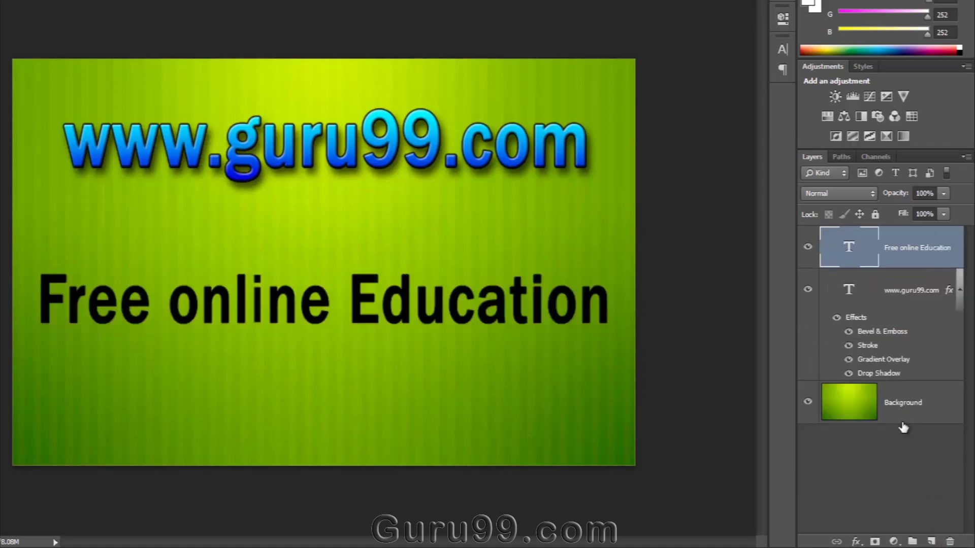
pyautogui.hotkey('ctrl', 'z')
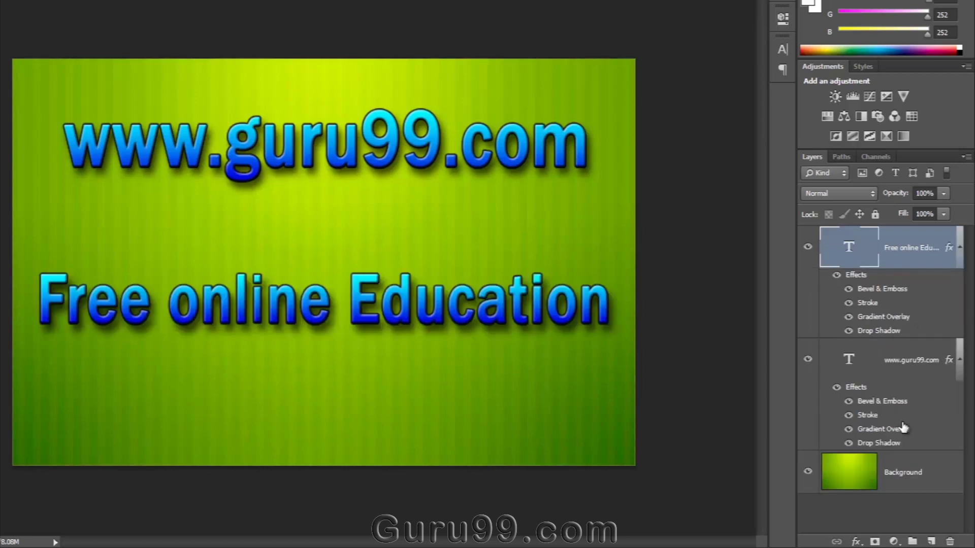
pyautogui.rightClick(917, 252)
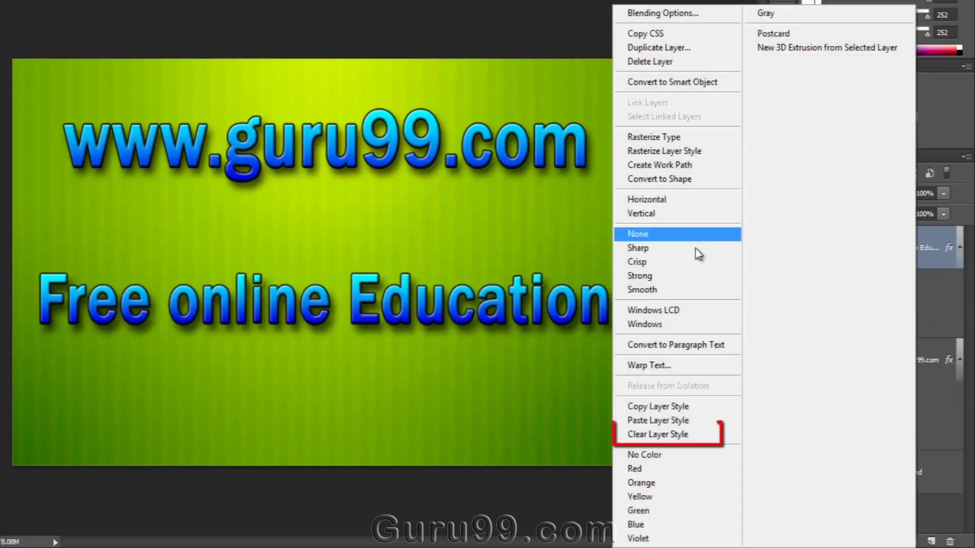
pyautogui.click(691, 439)
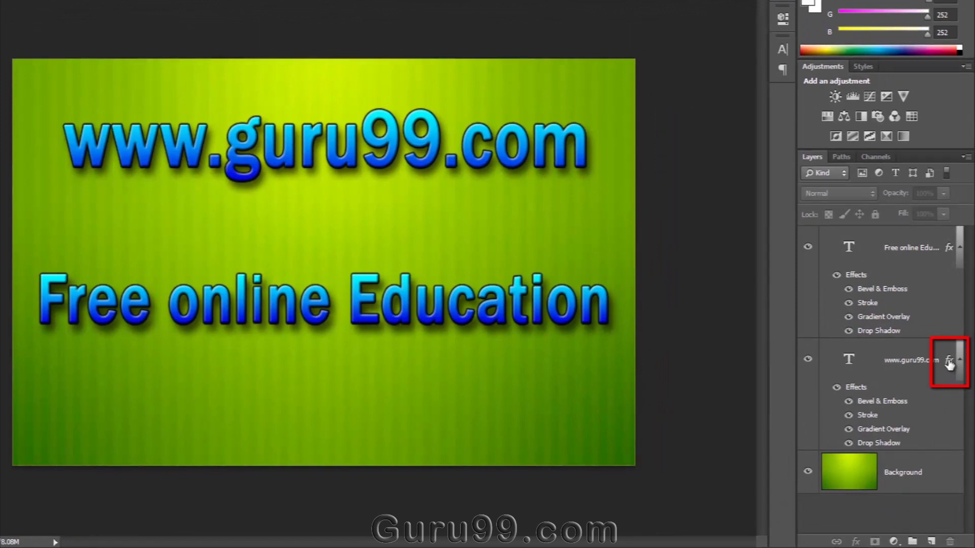
pyautogui.rightClick(949, 361)
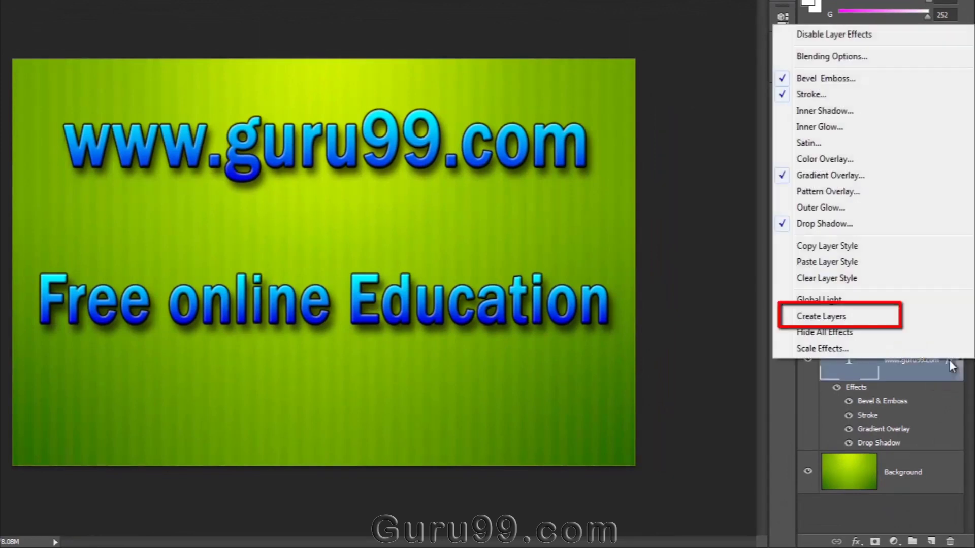
pyautogui.click(836, 317)
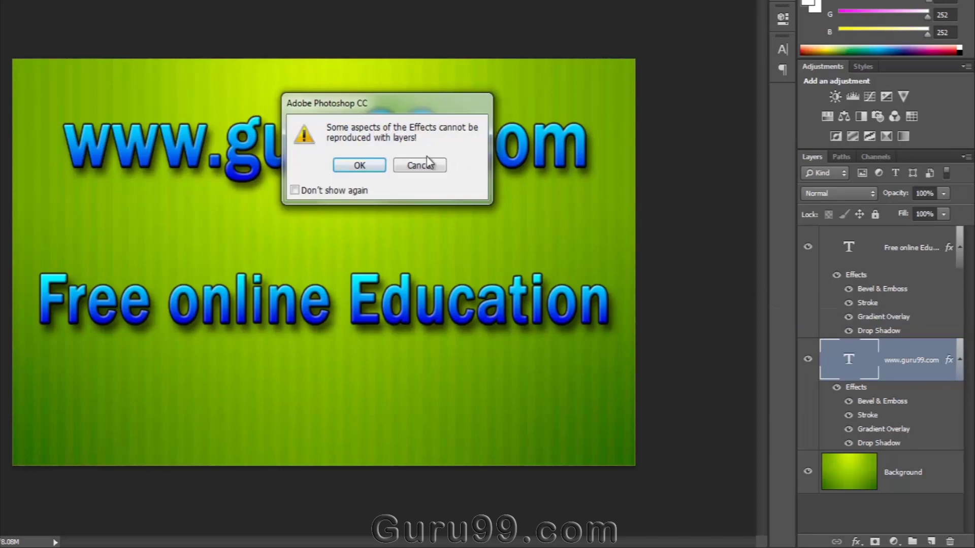
pyautogui.click(362, 165)
pyautogui.scroll(-2, 840, 386)
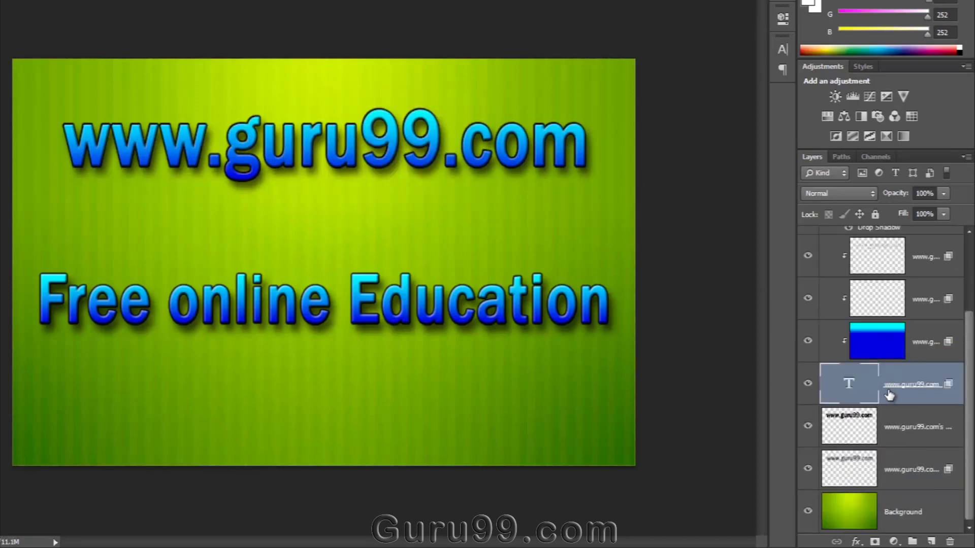
pyautogui.scroll(2, 888, 358)
# Step: Hide and show the new effect layers, including the blue gradient layer, to compare
pyautogui.click(808, 360)
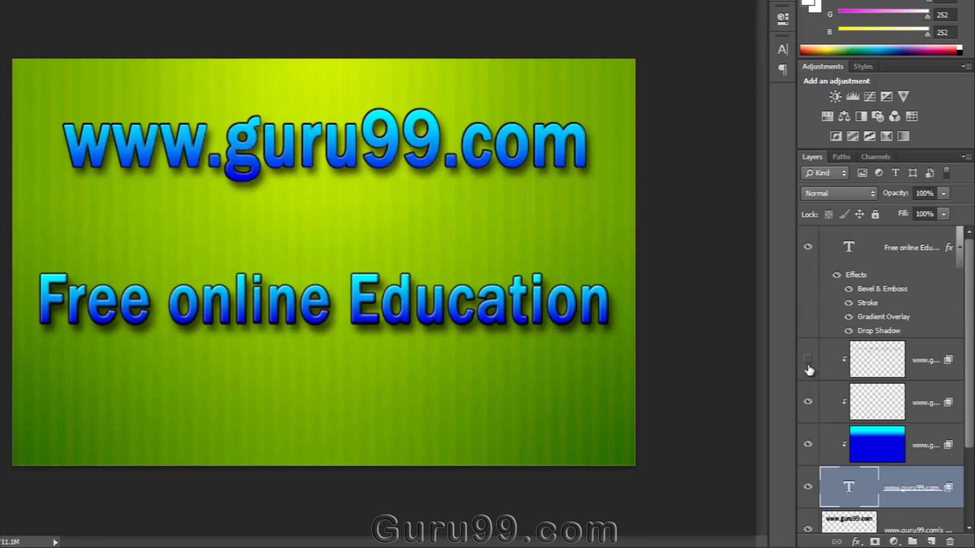
pyautogui.click(808, 360)
pyautogui.click(808, 403)
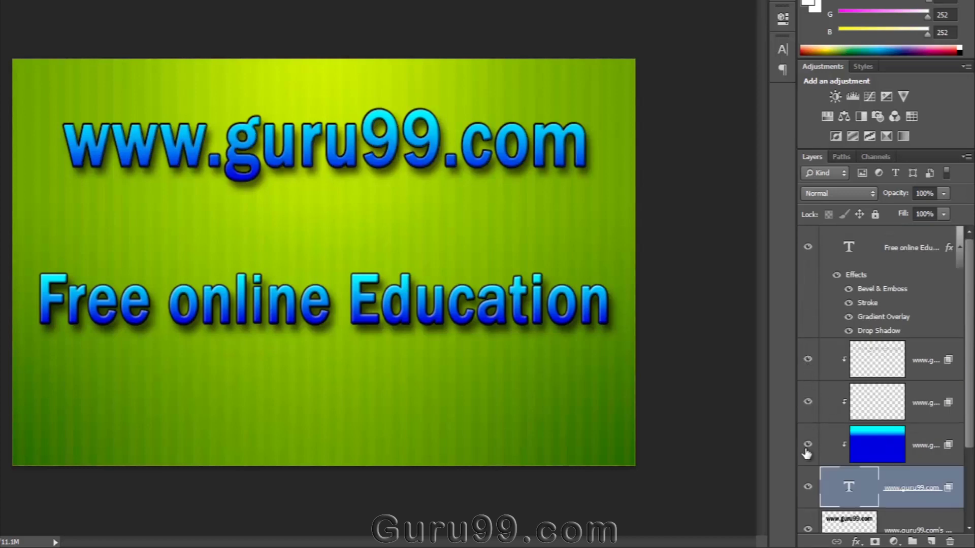
pyautogui.click(808, 444)
pyautogui.click(807, 402)
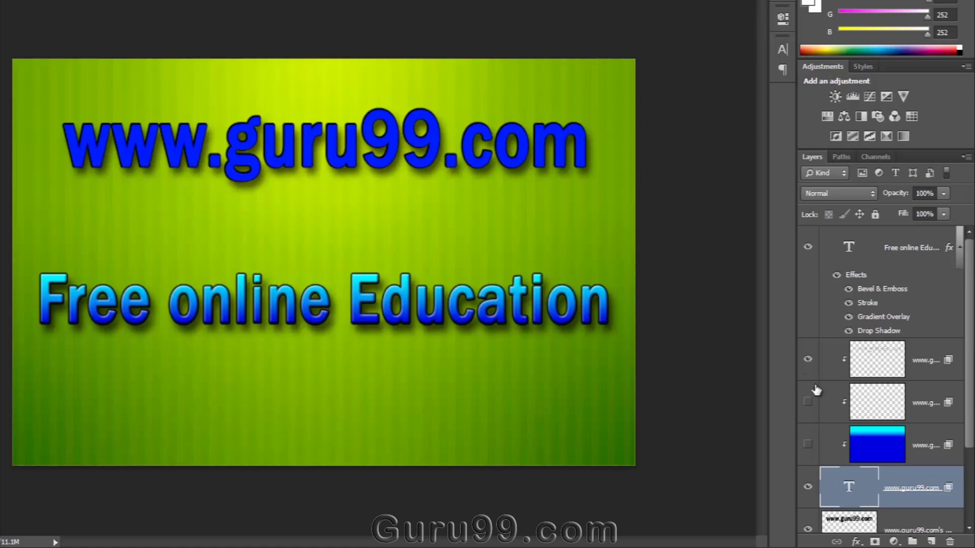
pyautogui.click(813, 444)
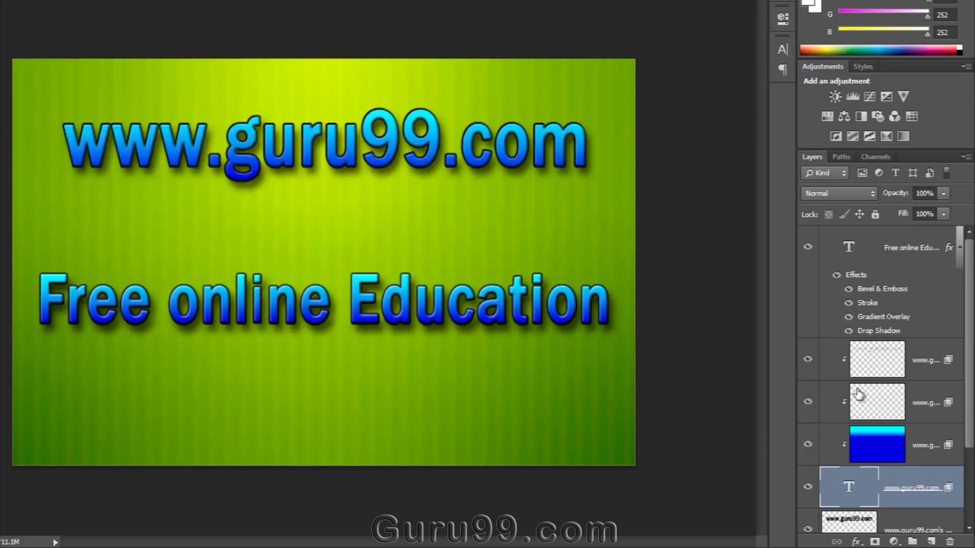
pyautogui.scroll(-2, 871, 393)
# Step: Select the Free online Education text layer and type 'guru99' as its new wording
pyautogui.scroll(2, 871, 393)
pyautogui.click(840, 252)
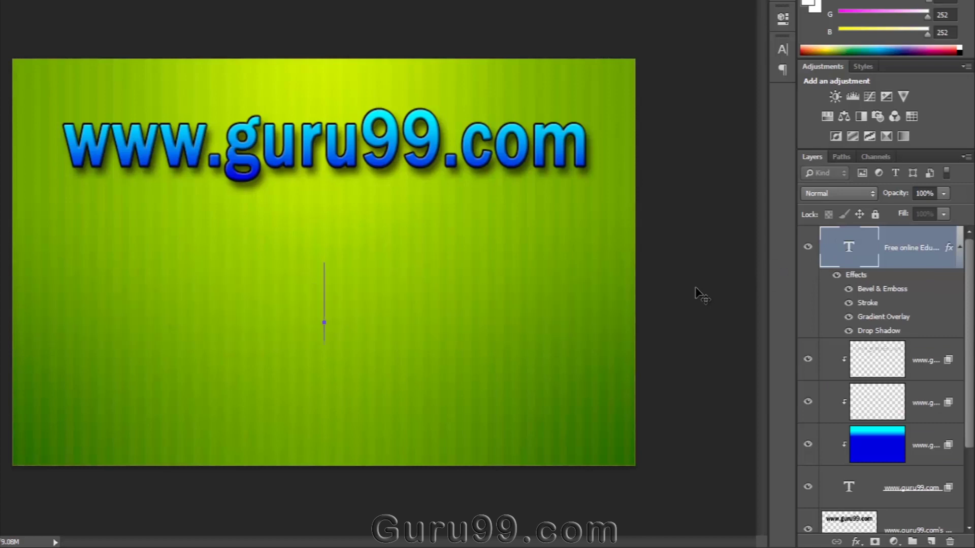
pyautogui.write('gu')
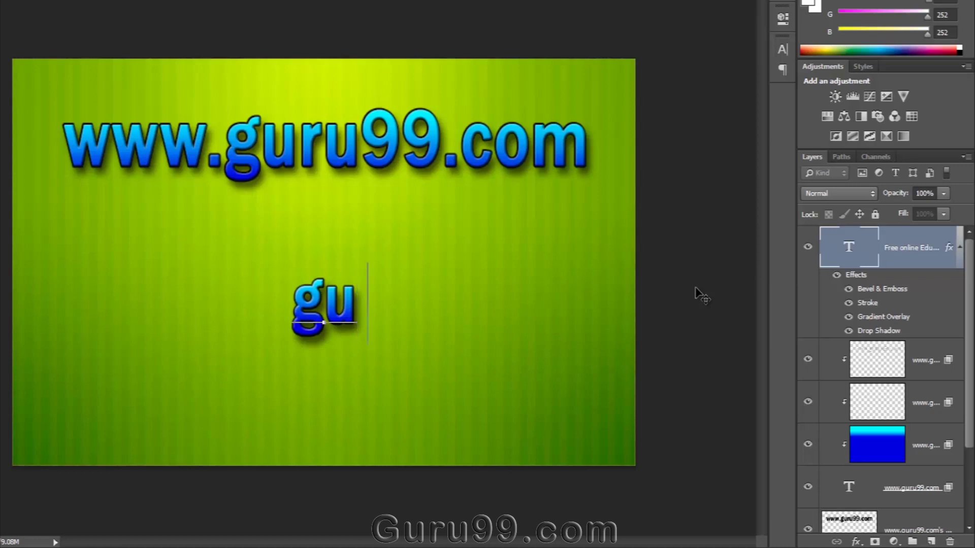
pyautogui.write('ru99')
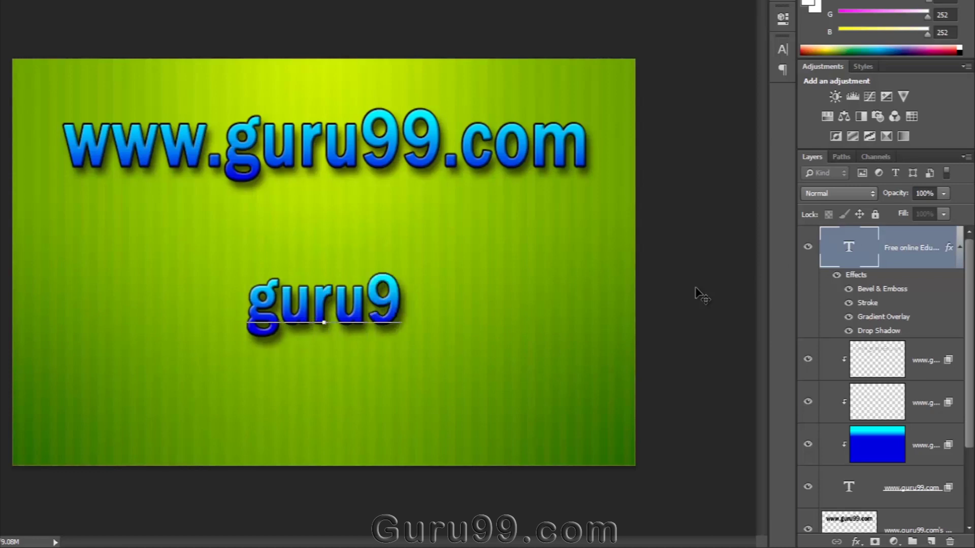